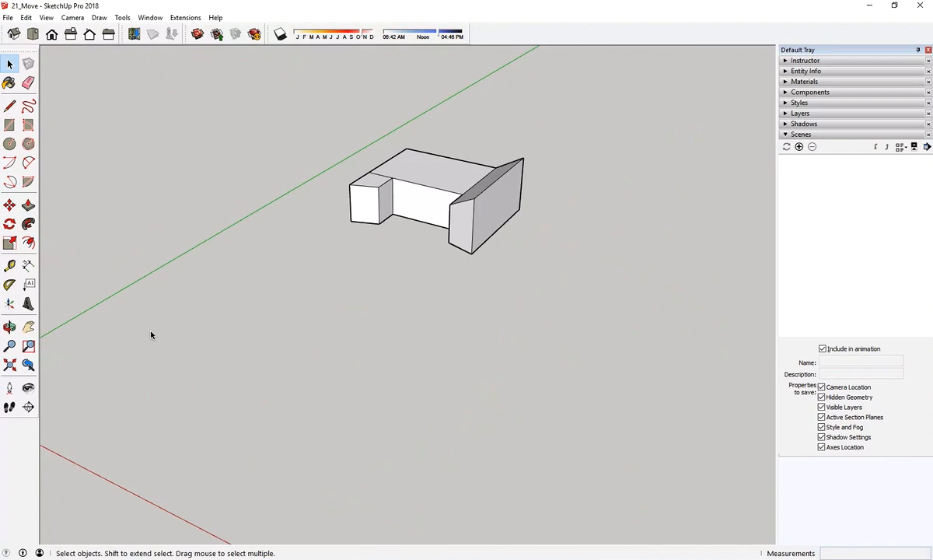
Step: Draw a ground rectangle about 8' 8" by 8' 3" in front of the building and pull it up about 4' 11"
{"action": "left_click", "coordinate": [10, 126]}
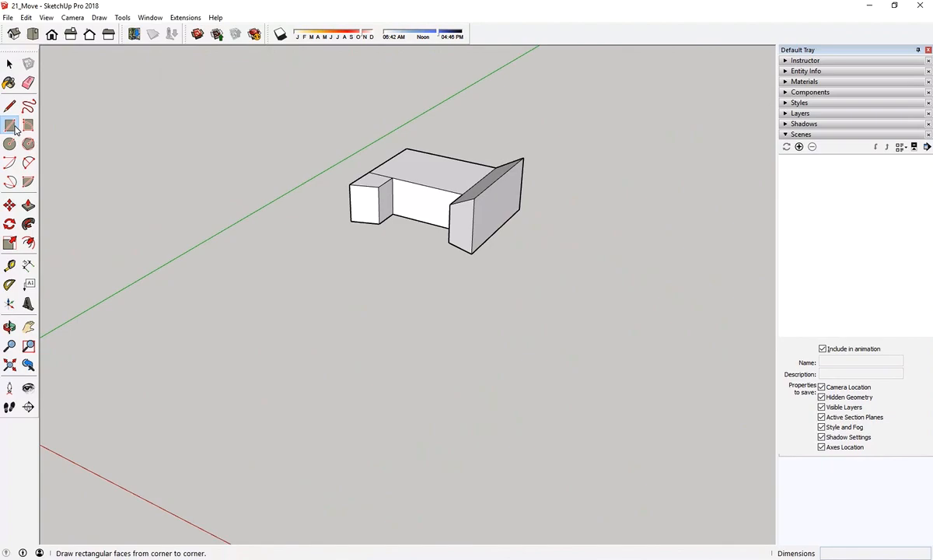
{"action": "left_click", "coordinate": [181, 331]}
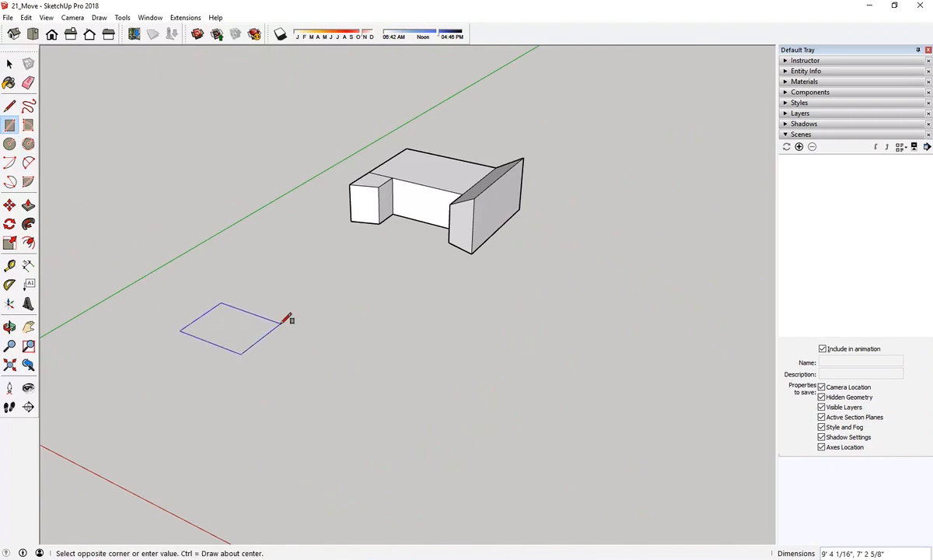
{"action": "left_click", "coordinate": [281, 317]}
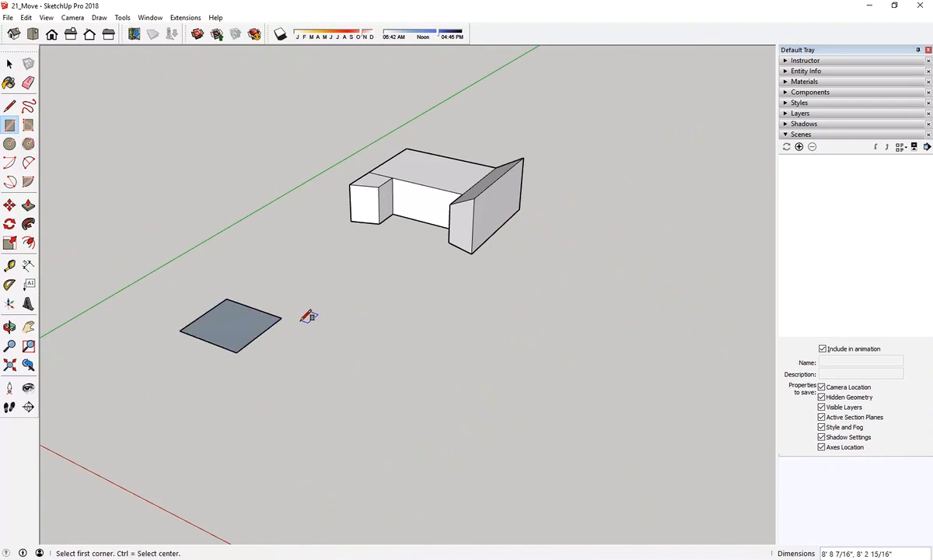
{"action": "key", "text": "p"}
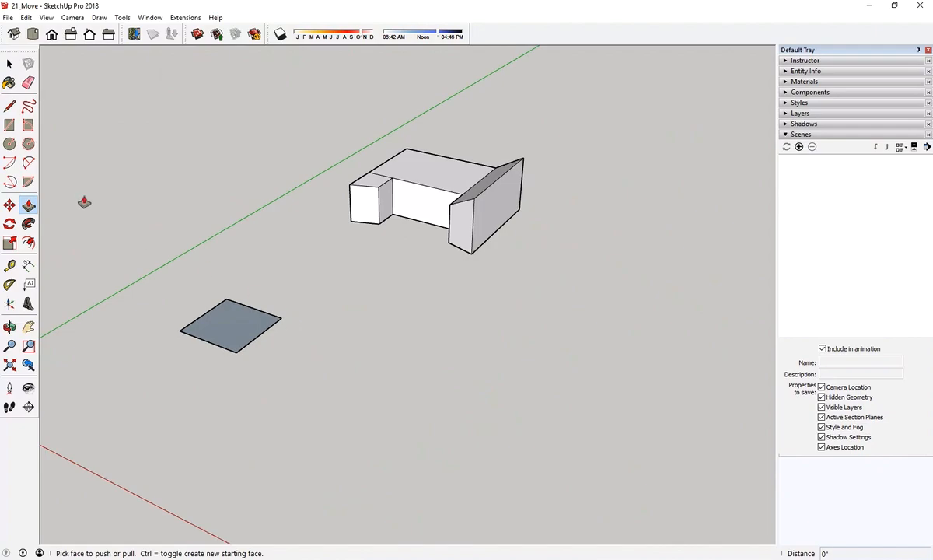
{"action": "left_click", "coordinate": [249, 331]}
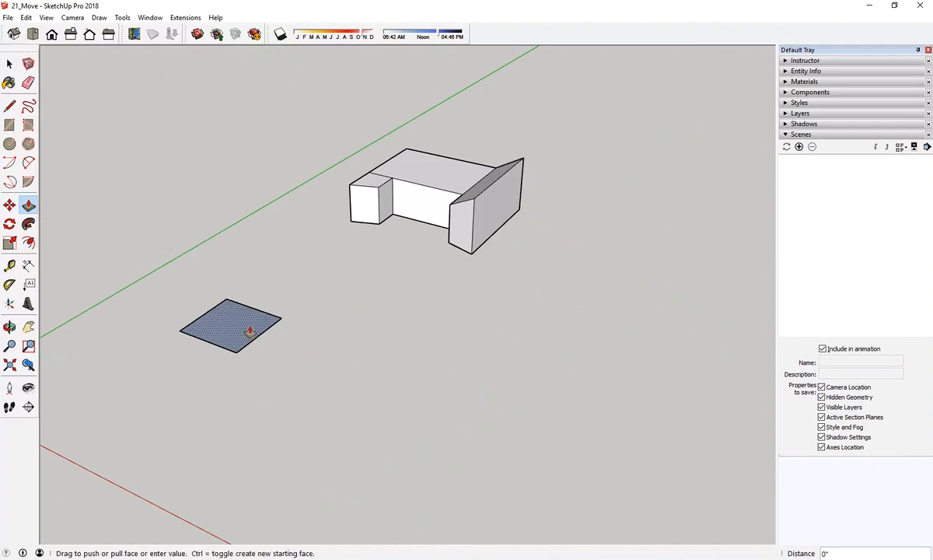
{"action": "left_click", "coordinate": [256, 284]}
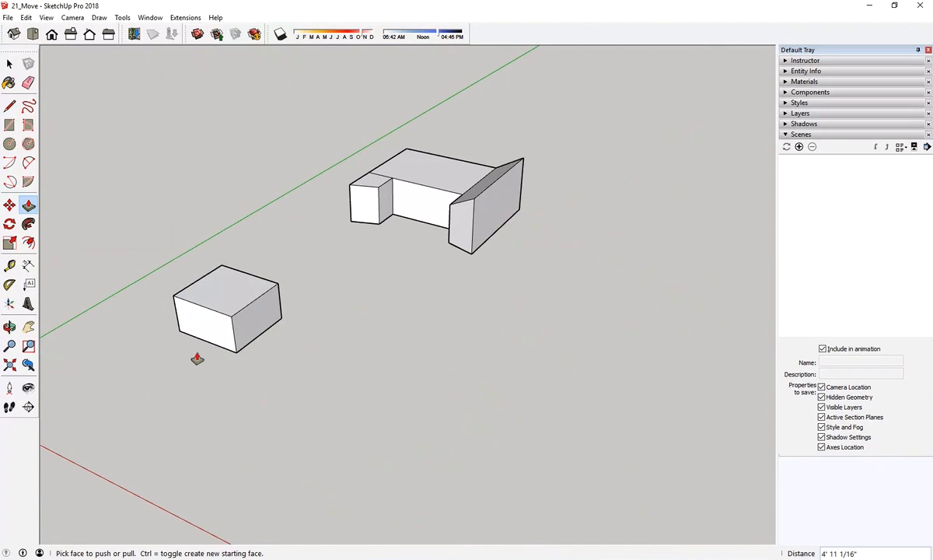
{"action": "key", "text": "space"}
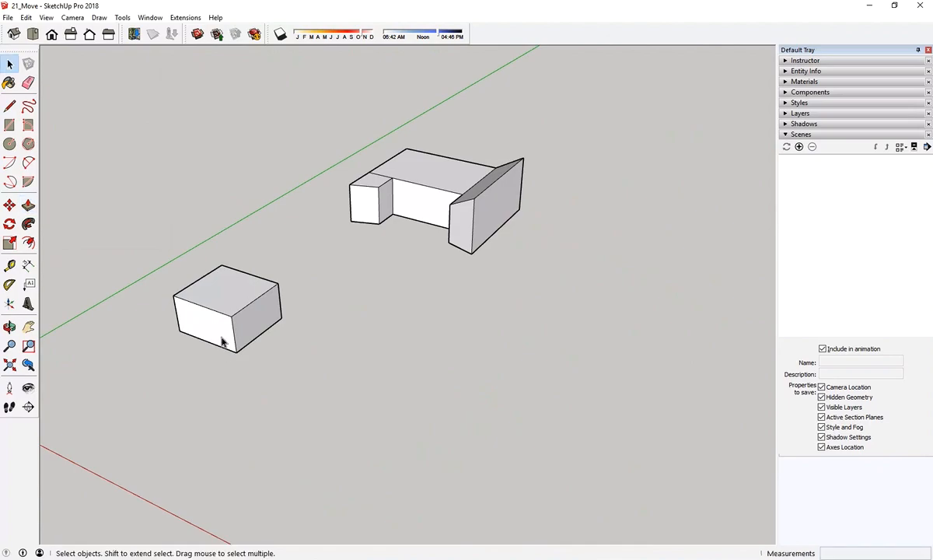
{"action": "triple_click", "coordinate": [223, 343]}
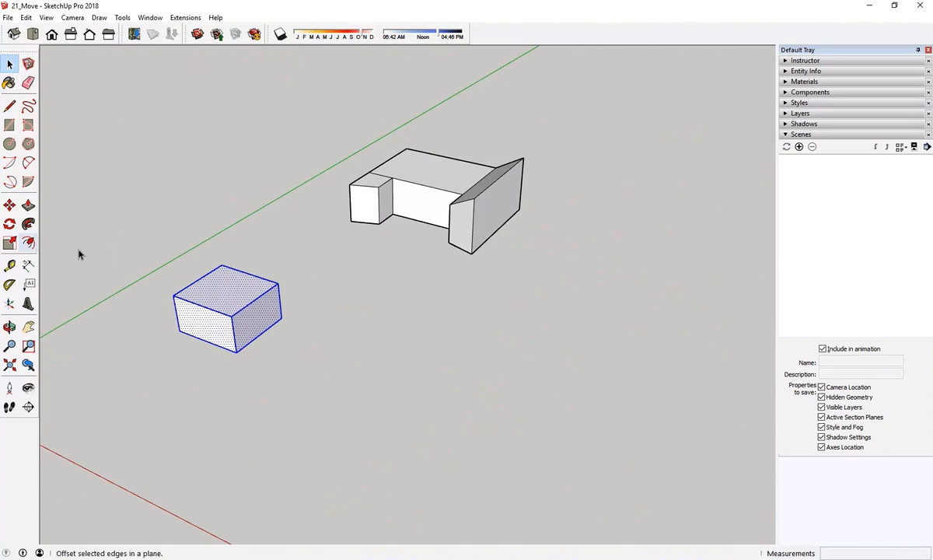
{"action": "key", "text": "e"}
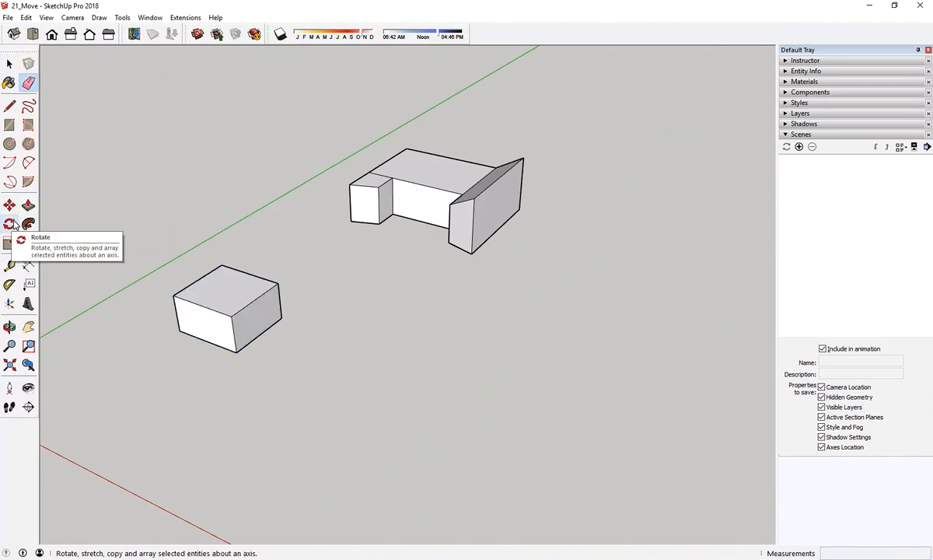
{"action": "left_click", "coordinate": [12, 225]}
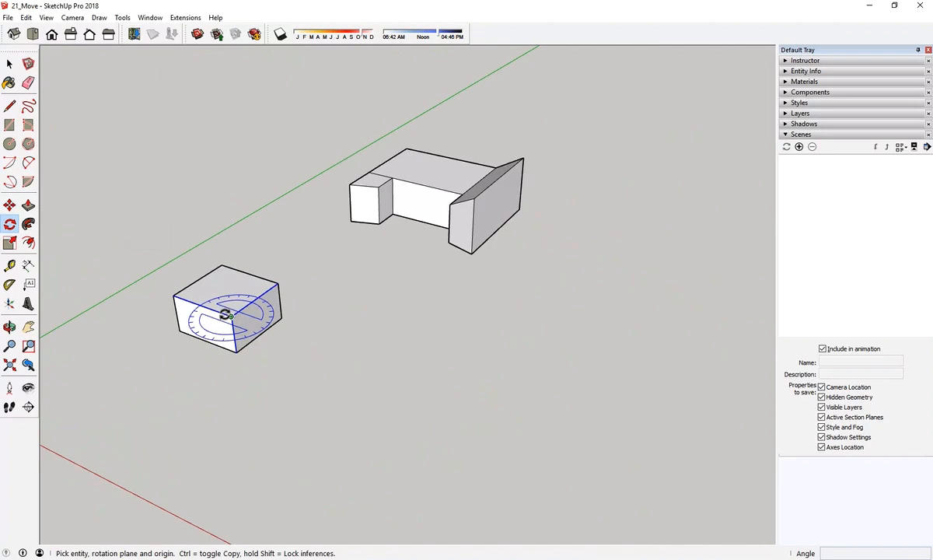
{"action": "left_click", "coordinate": [215, 344]}
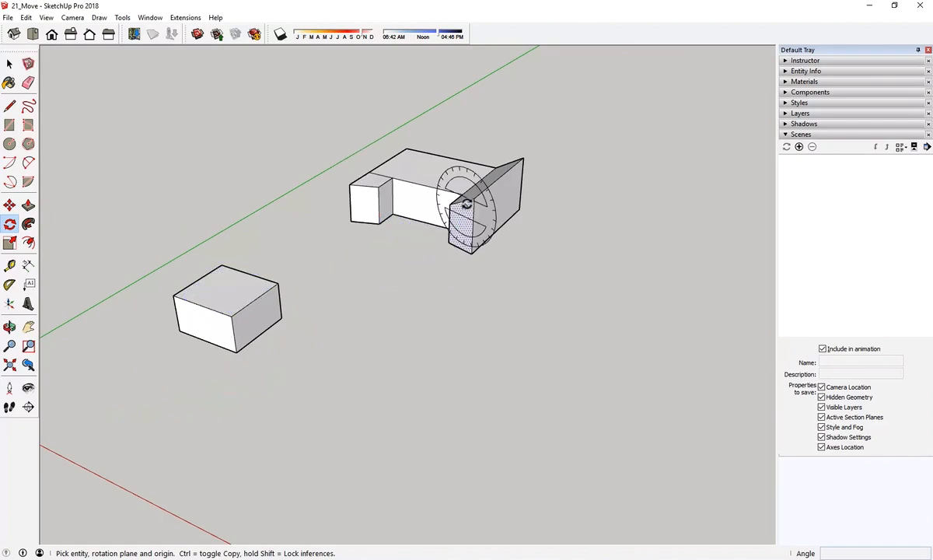
{"action": "mouse_move", "coordinate": [475, 188]}
{"action": "middle_mouse_down"}
{"action": "mouse_move", "coordinate": [542, 196]}
{"action": "mouse_move", "coordinate": [478, 191]}
{"action": "middle_mouse_up"}
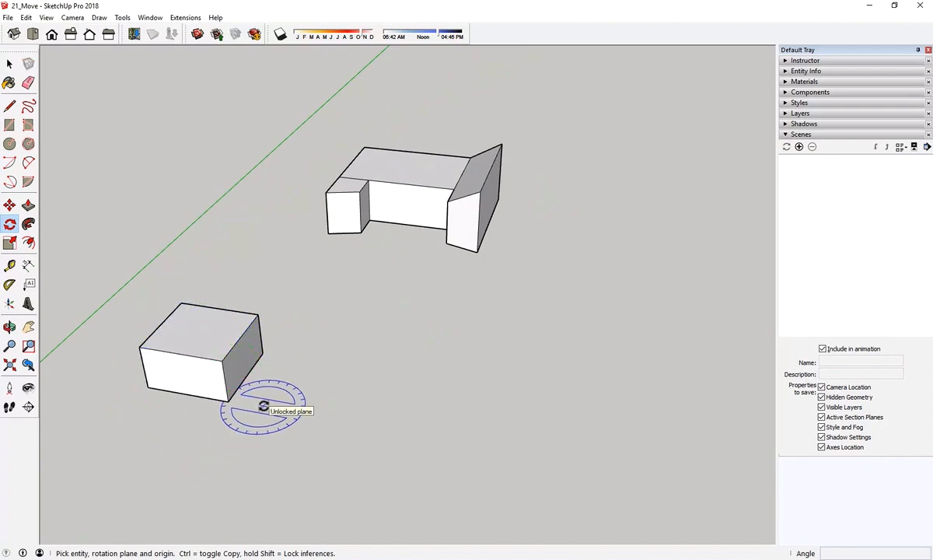
Step: Rotate the whole box 60 degrees on the ground plane about its front bottom corner
{"action": "key", "text": "space"}
{"action": "triple_click", "coordinate": [253, 338]}
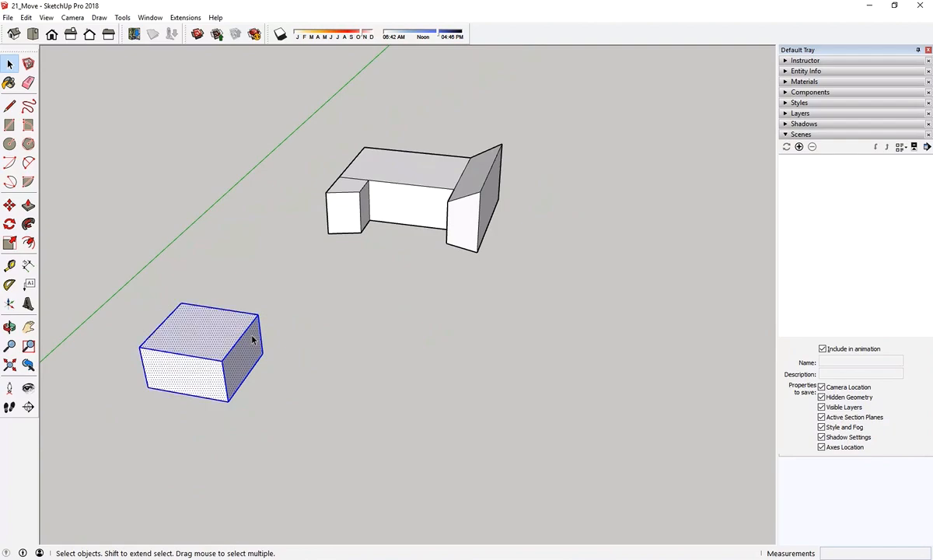
{"action": "left_click", "coordinate": [10, 225]}
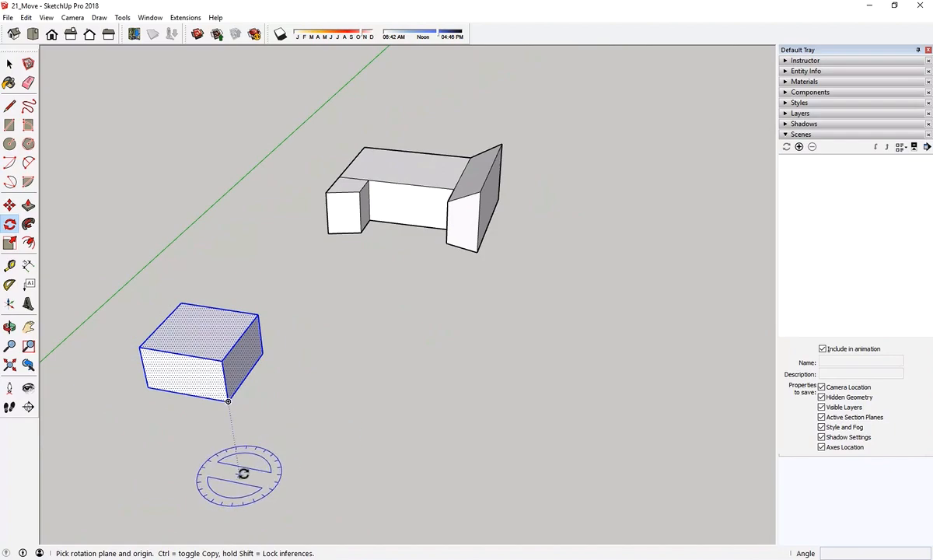
{"action": "left_click", "coordinate": [228, 399]}
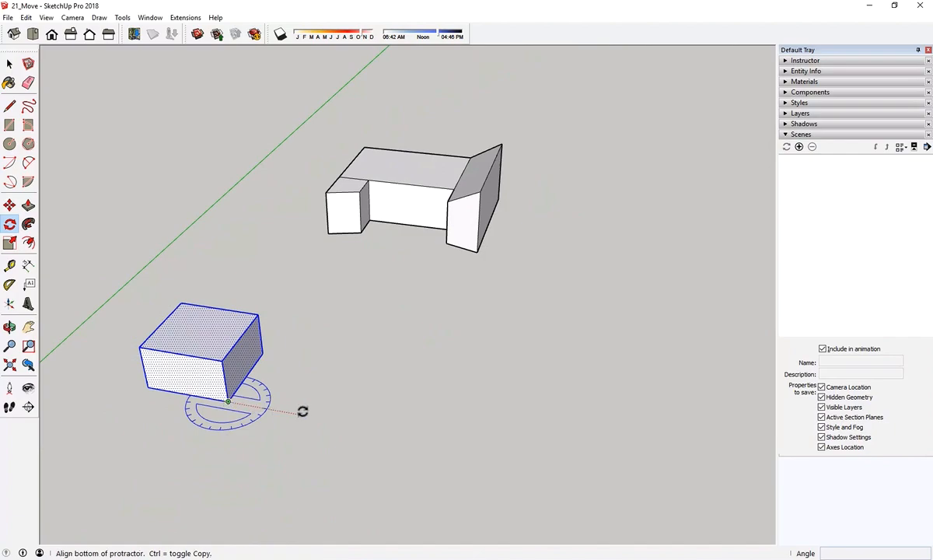
{"action": "left_click", "coordinate": [303, 411]}
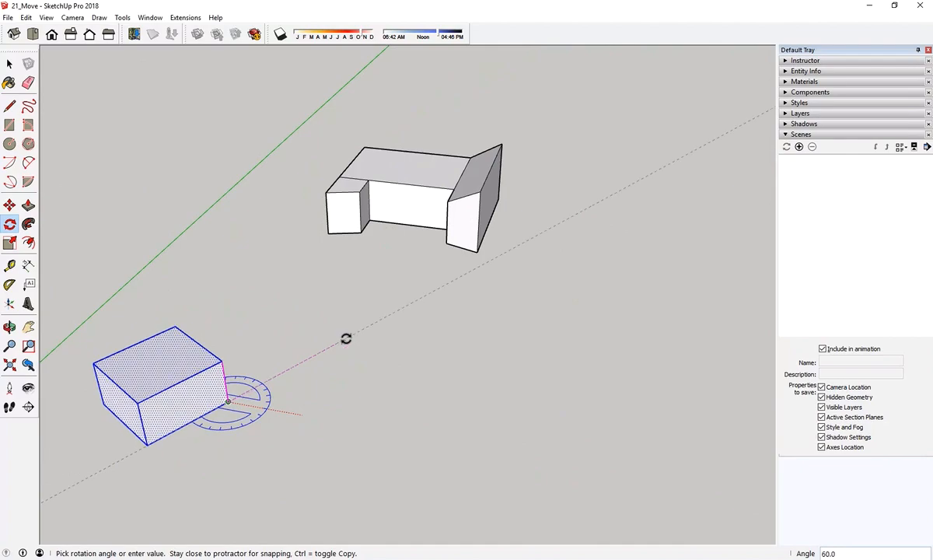
{"action": "left_click", "coordinate": [346, 339]}
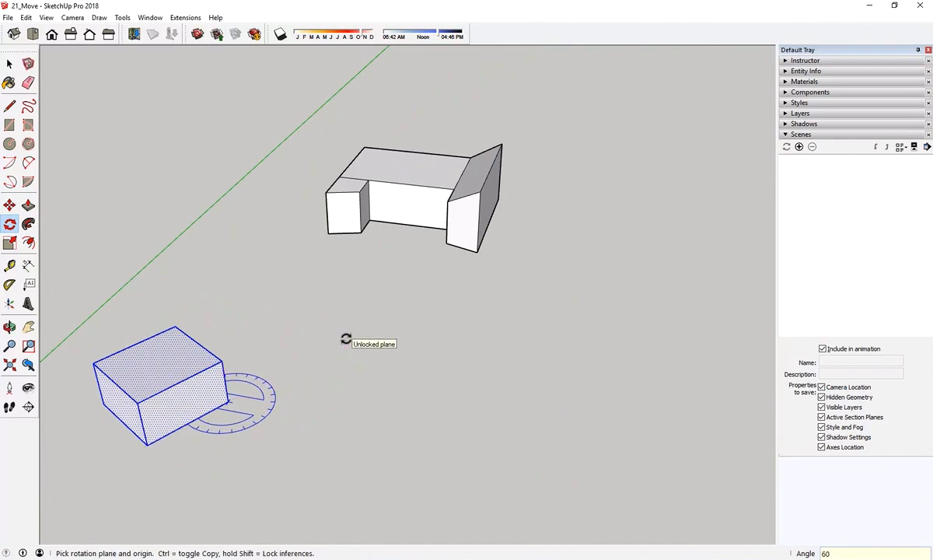
Step: Tilt the whole box 65 degrees in the vertical plane of its side face, about the same bottom corner
{"action": "scroll", "coordinate": [342, 418], "scroll_direction": "down", "scroll_amount": 1}
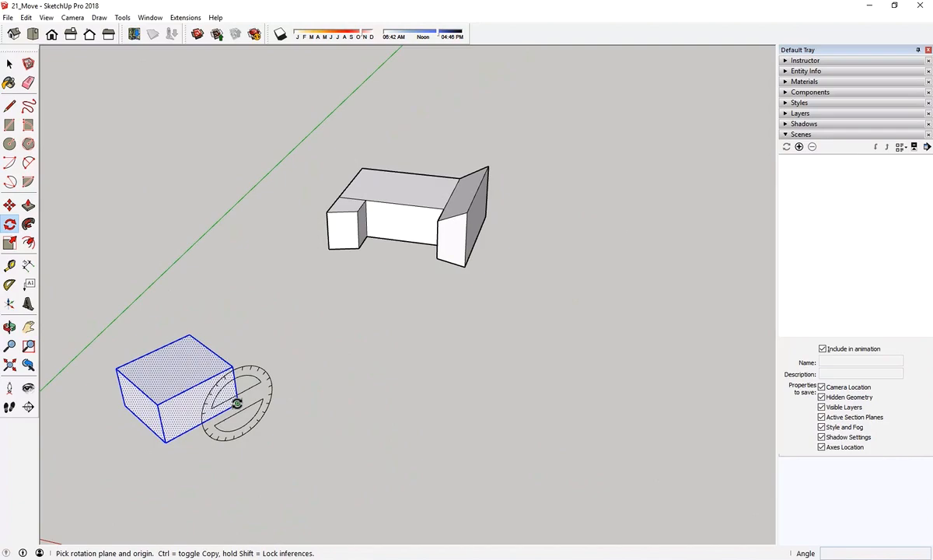
{"action": "left_click", "coordinate": [238, 403]}
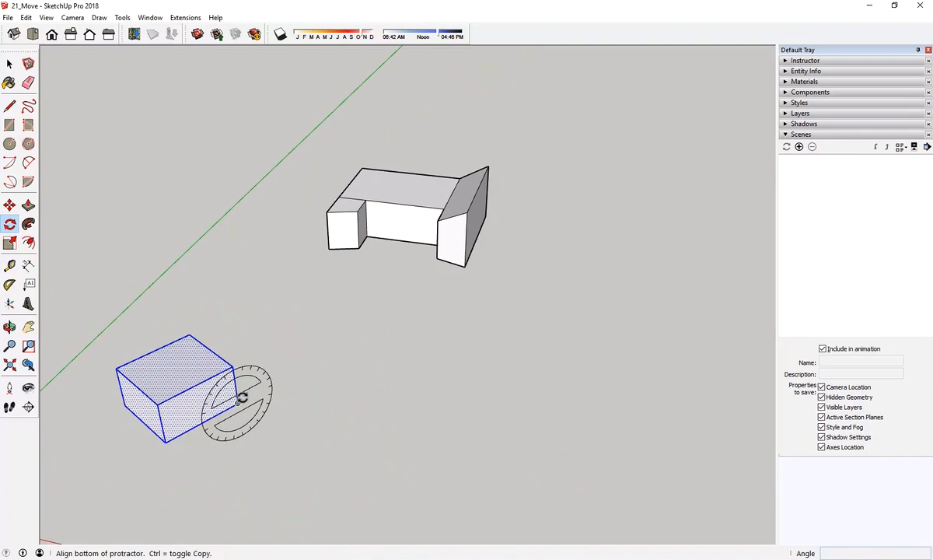
{"action": "left_click", "coordinate": [374, 344]}
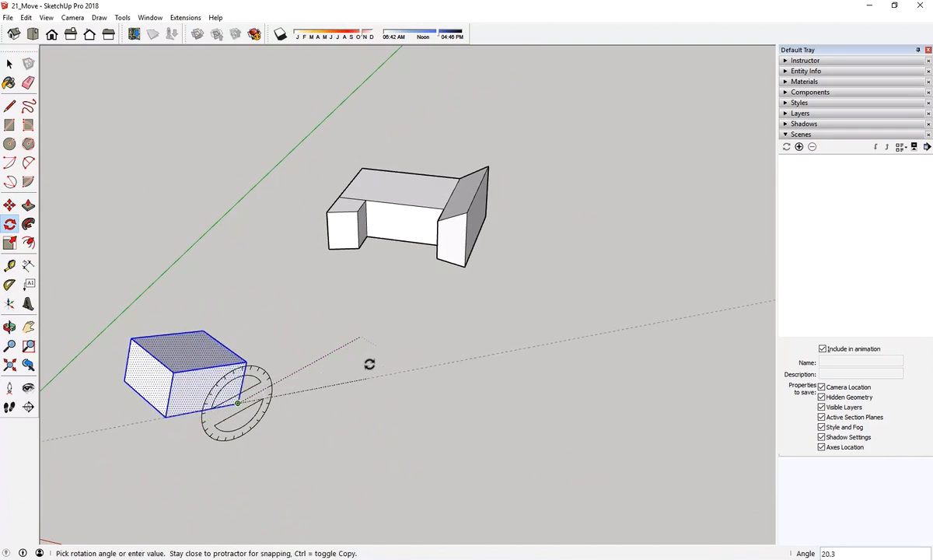
{"action": "left_click", "coordinate": [272, 279]}
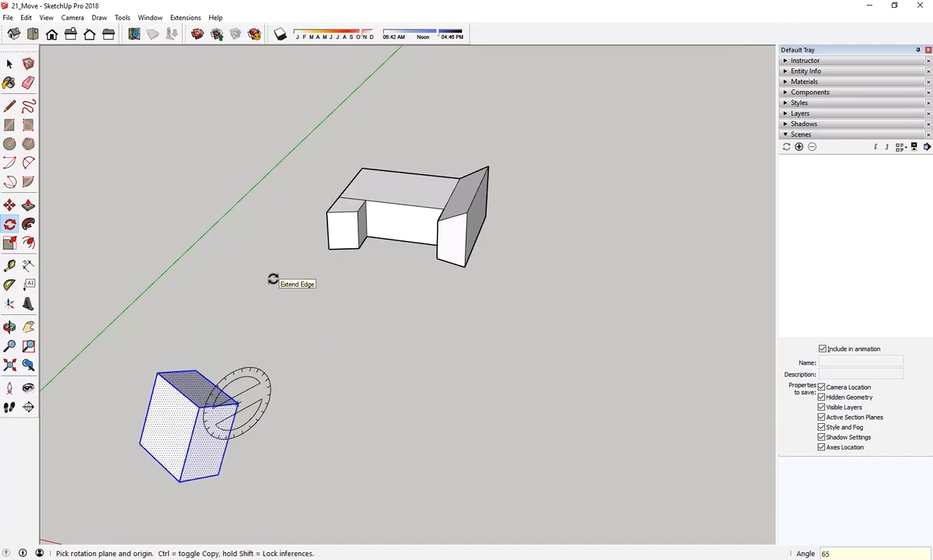
Step: Rotate the small wing's outer side face outward on the ground plane about its bottom corner at the main block
{"action": "middle_click_drag", "start_coordinate": [331, 486], "coordinate": [179, 412]}
{"action": "middle_click_drag", "start_coordinate": [221, 371], "coordinate": [208, 439]}
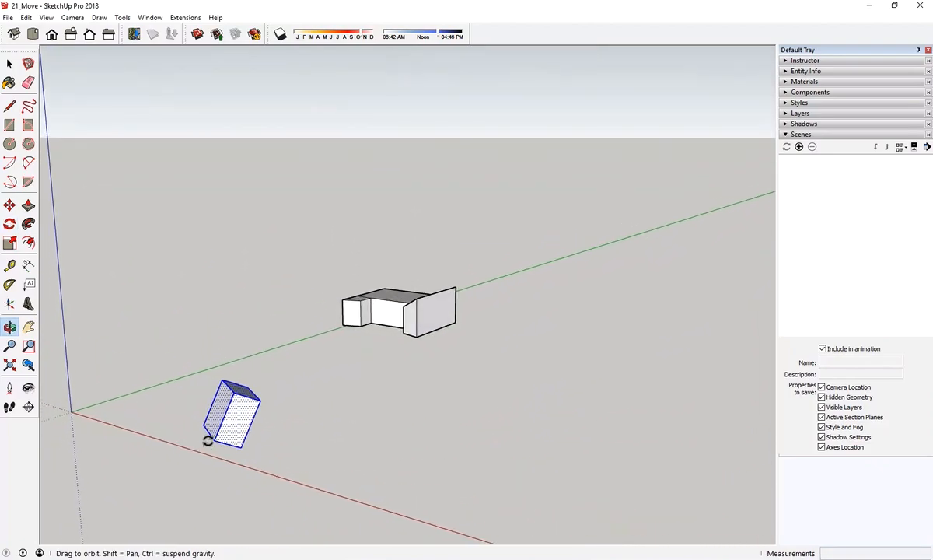
{"action": "middle_click_drag", "start_coordinate": [257, 377], "coordinate": [349, 436]}
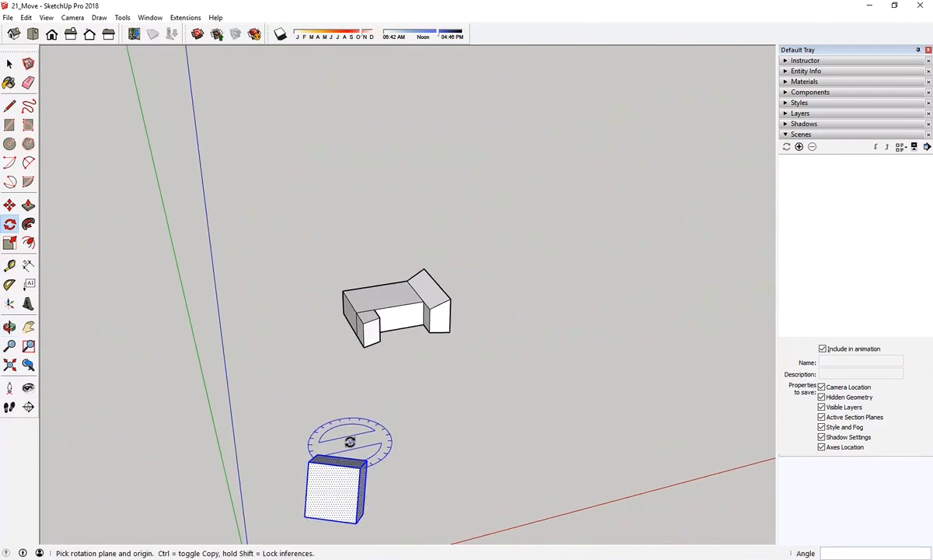
{"action": "key", "text": "space"}
{"action": "scroll", "coordinate": [463, 287], "scroll_direction": "up", "scroll_amount": 5}
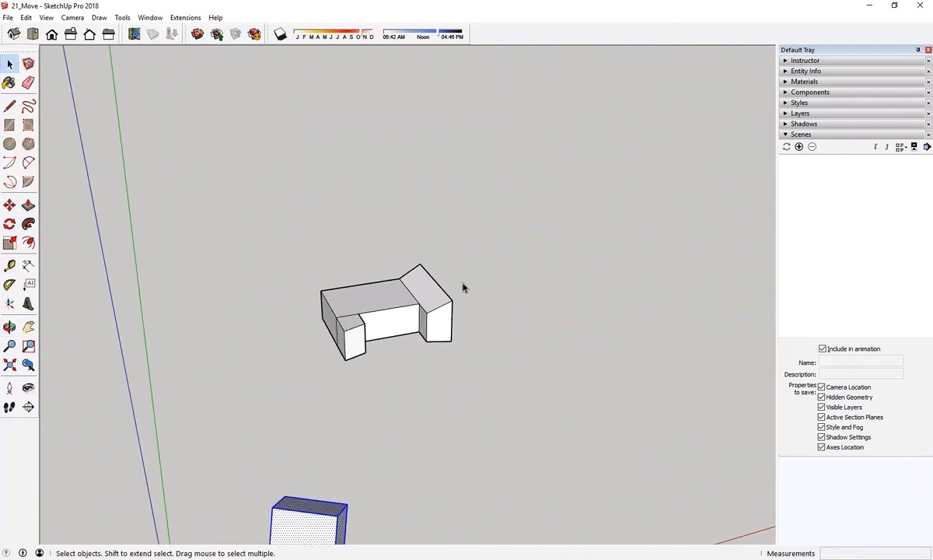
{"action": "middle_click_drag", "start_coordinate": [251, 418], "coordinate": [318, 426]}
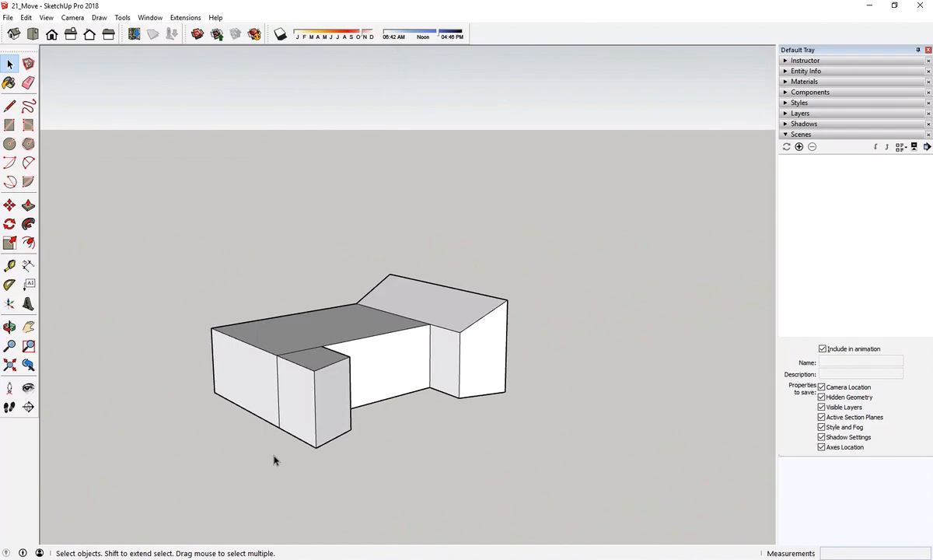
{"action": "key", "text": "o"}
{"action": "left_click_drag", "start_coordinate": [210, 472], "coordinate": [249, 455]}
{"action": "key", "text": "space"}
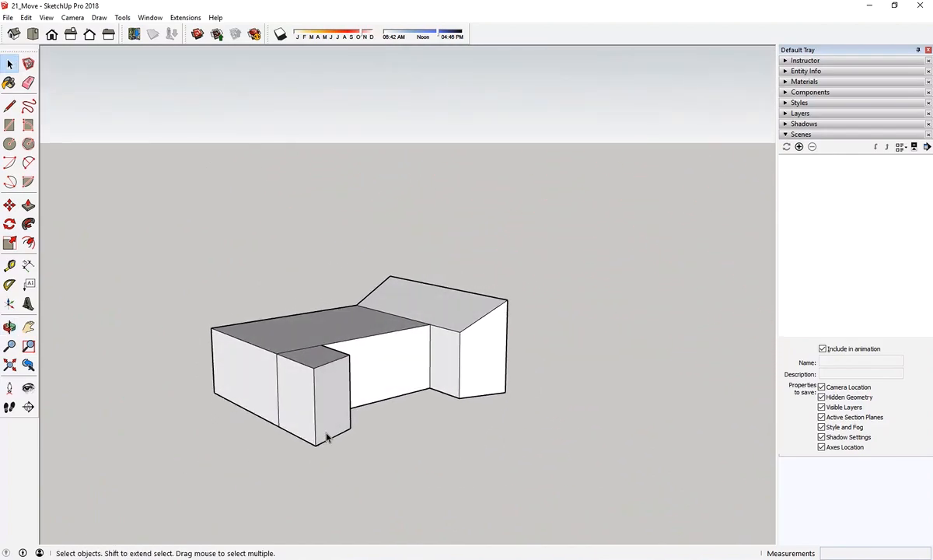
{"action": "left_click", "coordinate": [301, 402]}
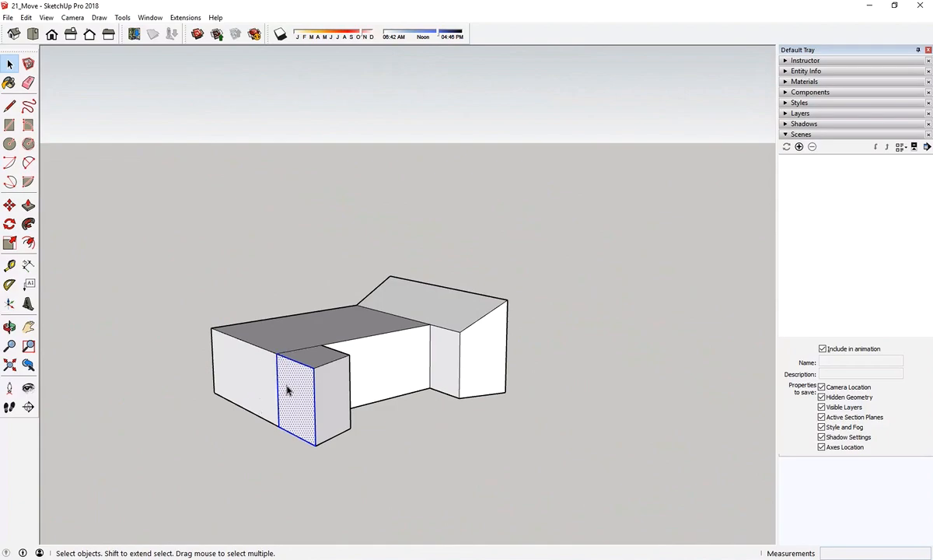
{"action": "left_click", "coordinate": [10, 225]}
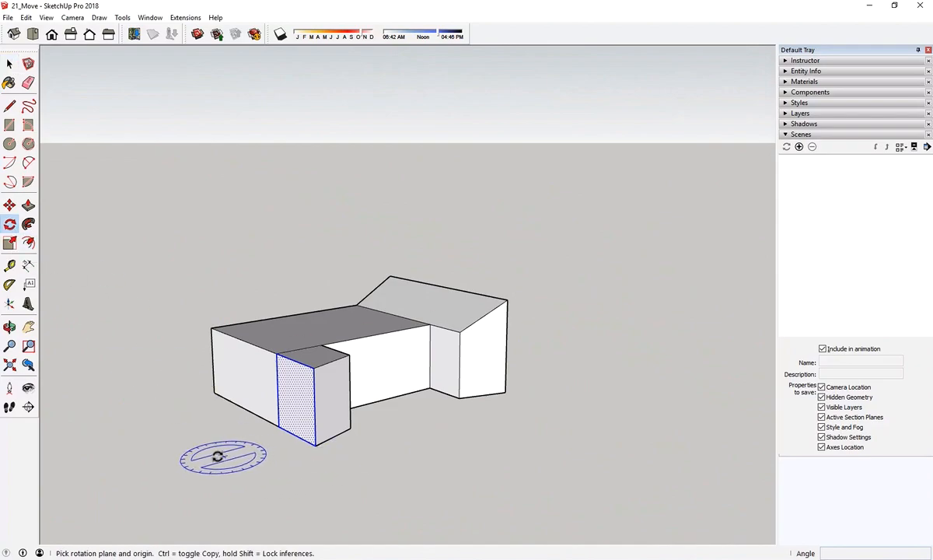
{"action": "left_click", "coordinate": [278, 426]}
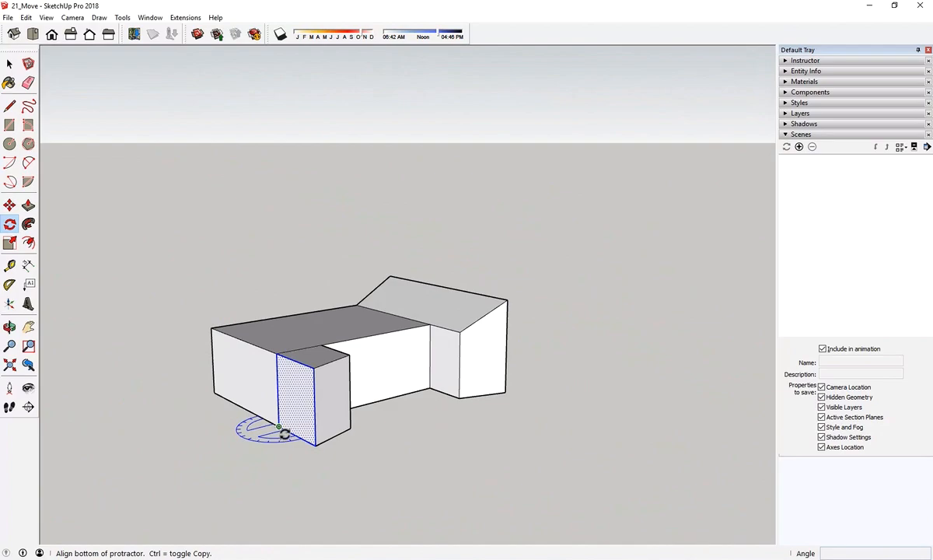
{"action": "left_click", "coordinate": [391, 487]}
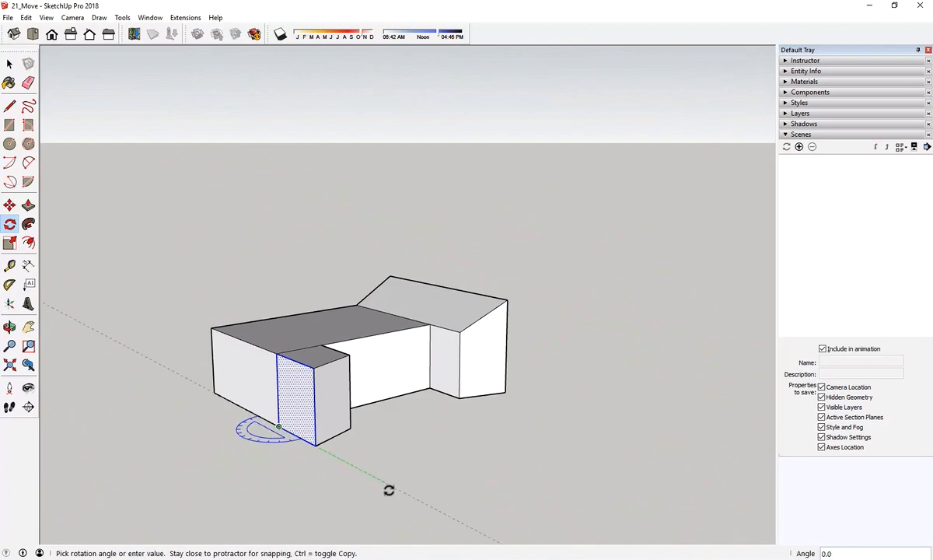
{"action": "left_click", "coordinate": [305, 500]}
Step: Rotate the main block's end face 20 degrees outward on the ground plane about its bottom corner next to the small wing
{"action": "middle_click_drag", "start_coordinate": [229, 485], "coordinate": [289, 468]}
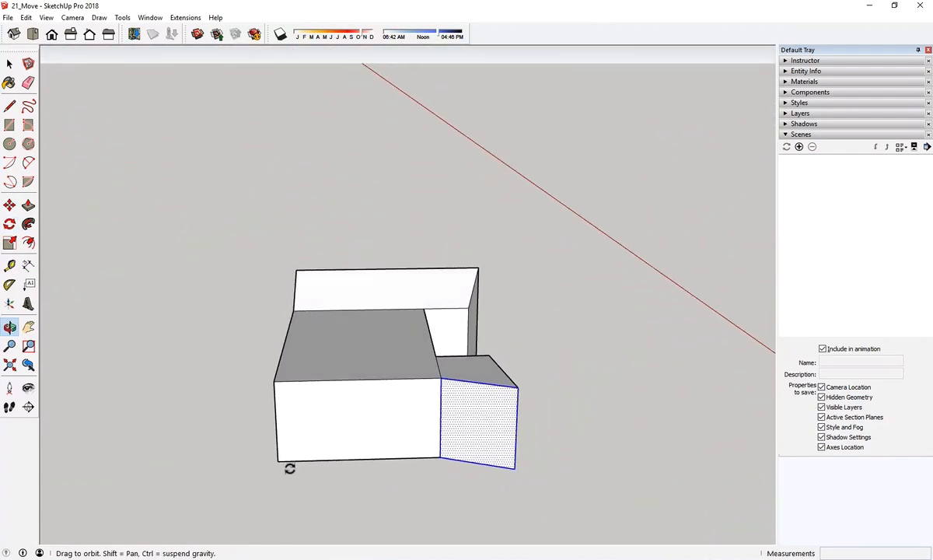
{"action": "key", "text": "q"}
{"action": "key", "text": "space"}
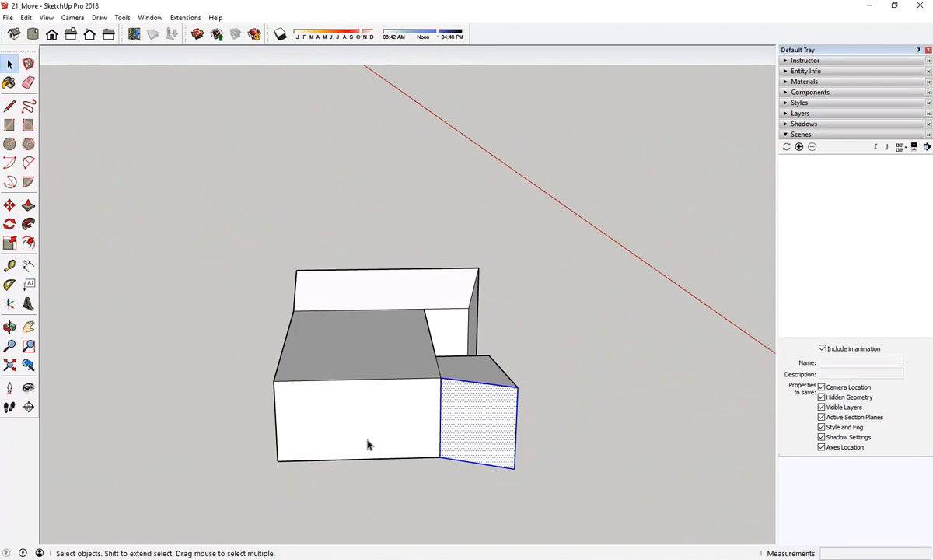
{"action": "left_click", "coordinate": [354, 426]}
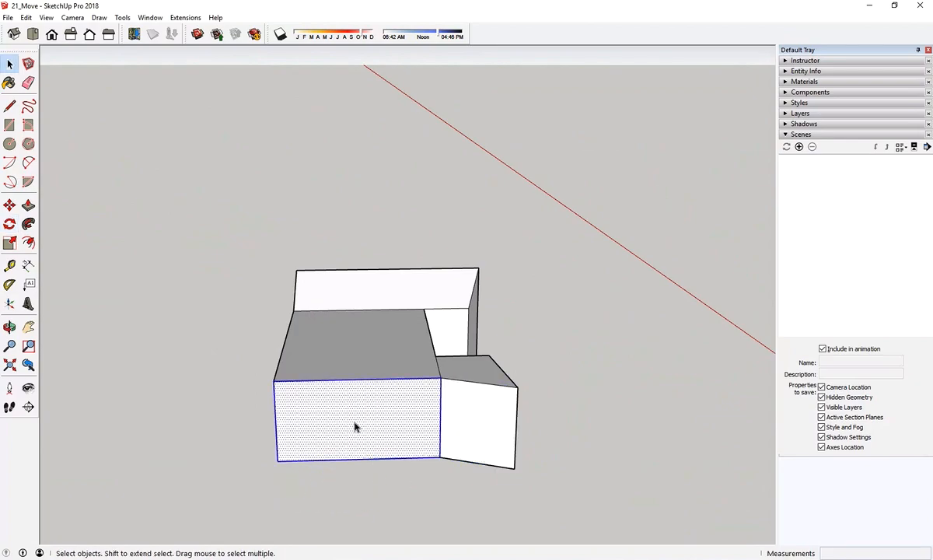
{"action": "left_click", "coordinate": [9, 224]}
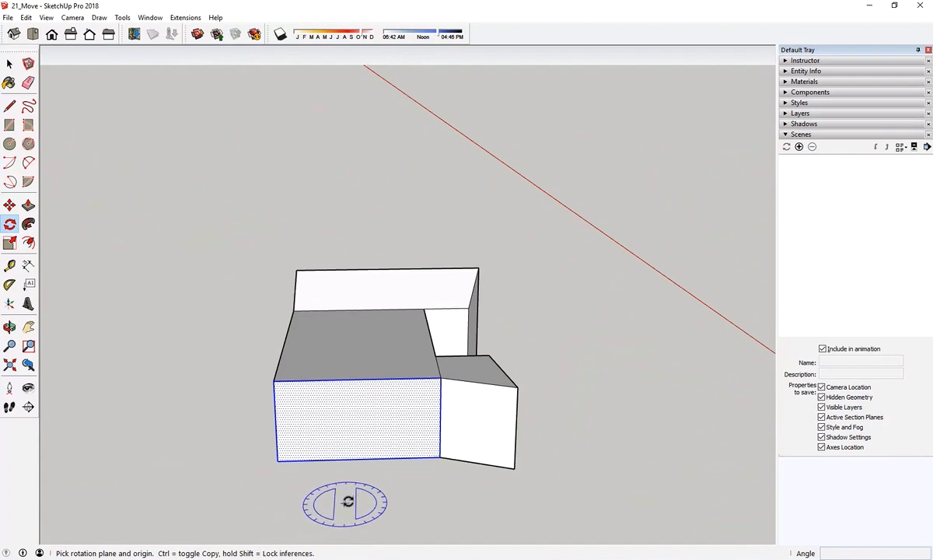
{"action": "left_click", "coordinate": [439, 457]}
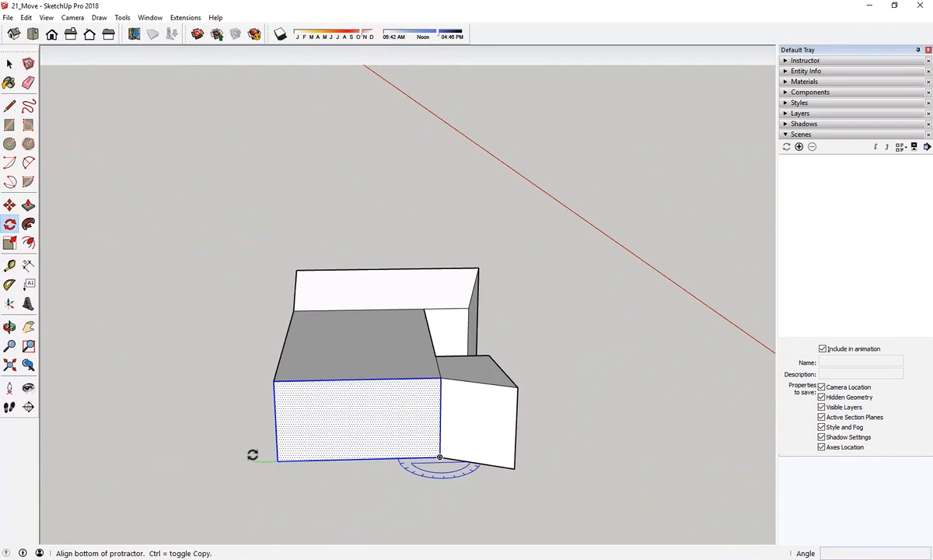
{"action": "left_click", "coordinate": [220, 455]}
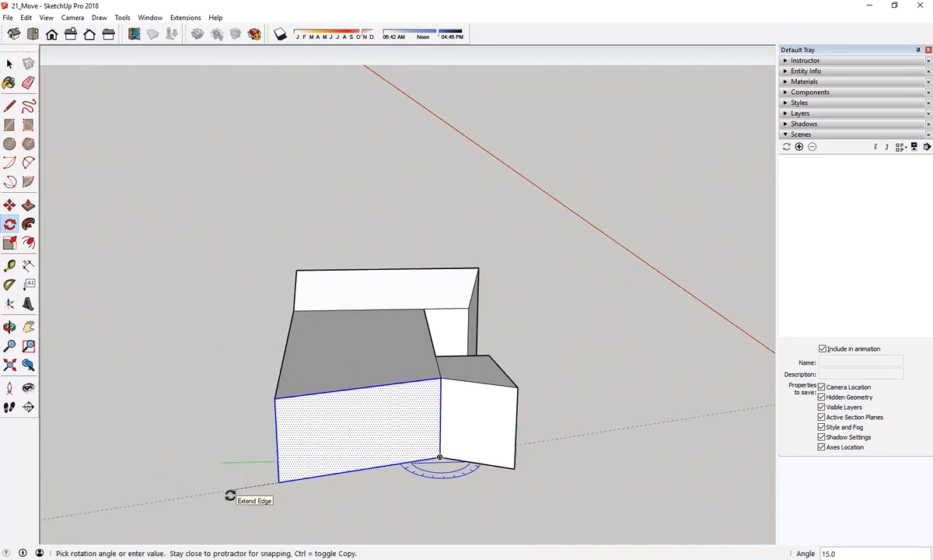
{"action": "type", "text": "20"}
{"action": "key", "text": "Return"}
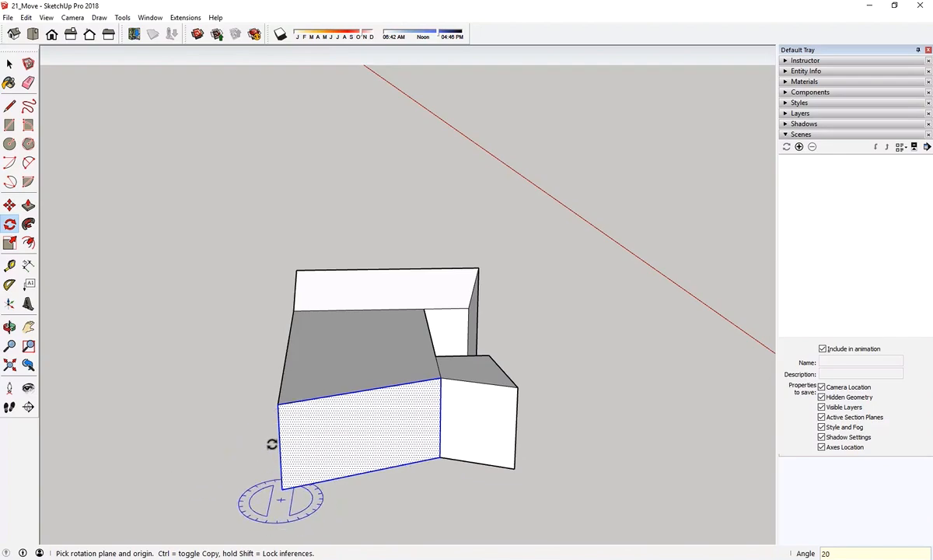
Step: Rotate the sloping top edge of the raised end section's outer wall upward in the wall's vertical plane, about its lower endpoint at the main roof
{"action": "middle_click_drag", "start_coordinate": [271, 442], "coordinate": [283, 476]}
{"action": "middle_click_drag", "start_coordinate": [353, 448], "coordinate": [426, 408]}
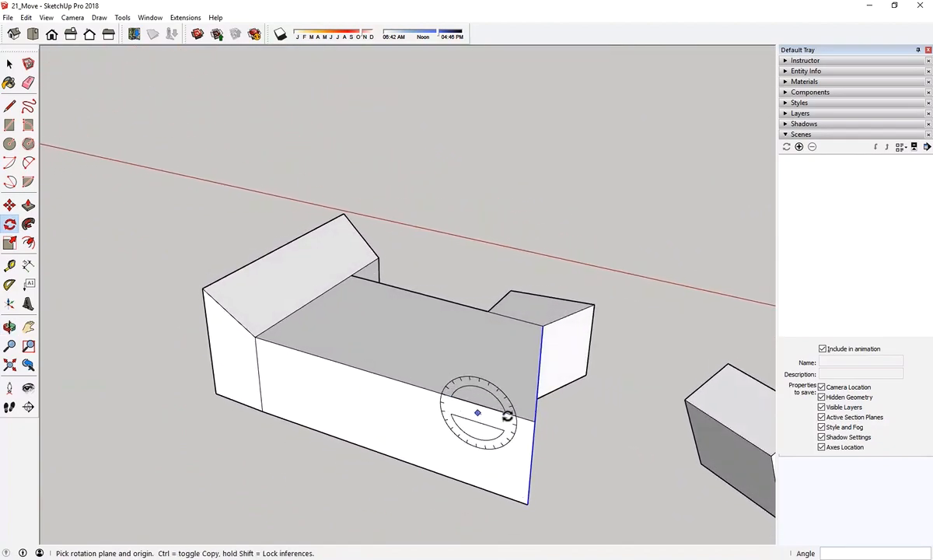
{"action": "middle_click_drag", "start_coordinate": [574, 442], "coordinate": [482, 438]}
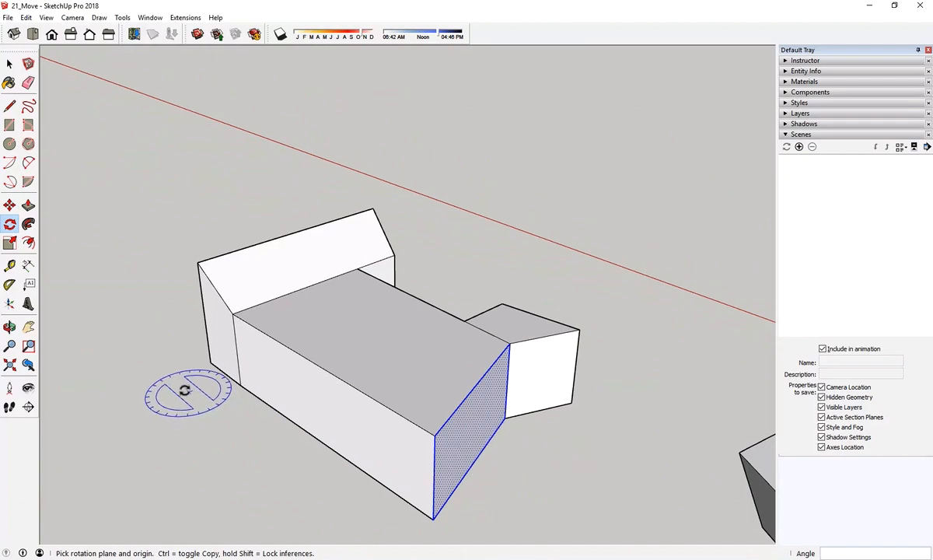
{"action": "middle_click_drag", "start_coordinate": [184, 387], "coordinate": [171, 329]}
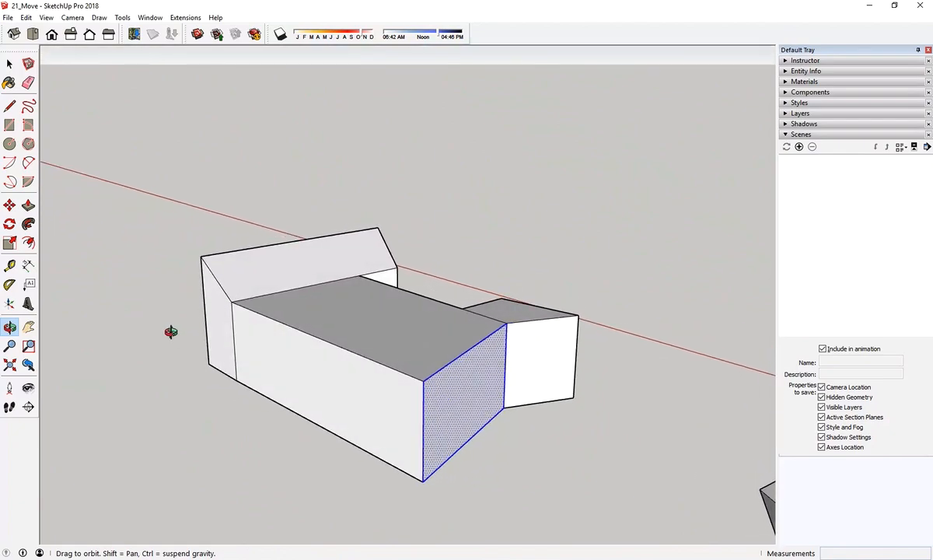
{"action": "middle_click_drag", "start_coordinate": [215, 305], "coordinate": [398, 342]}
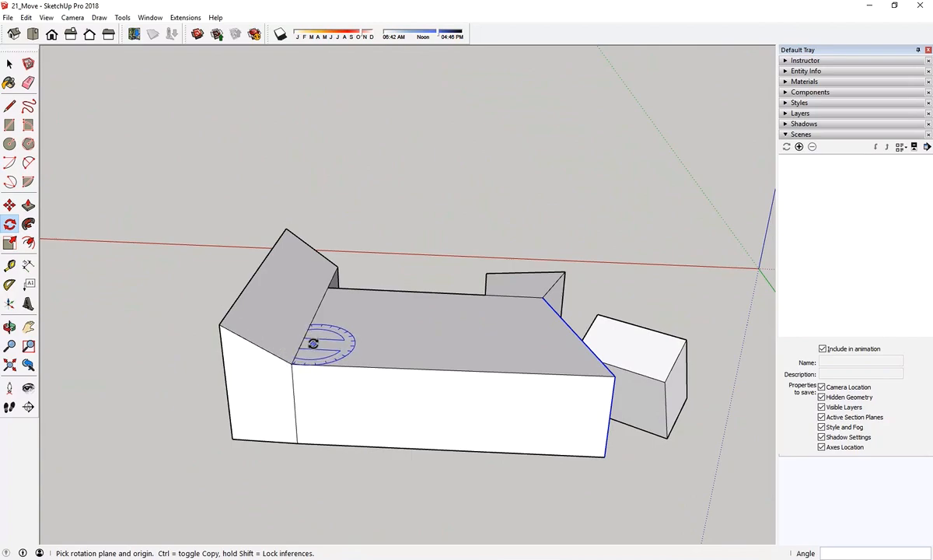
{"action": "key", "text": "space"}
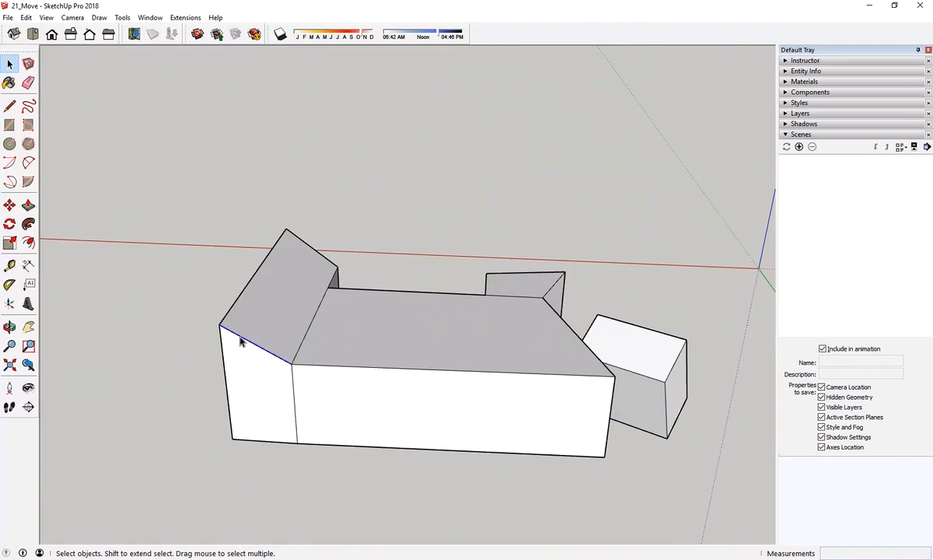
{"action": "left_click", "coordinate": [9, 226]}
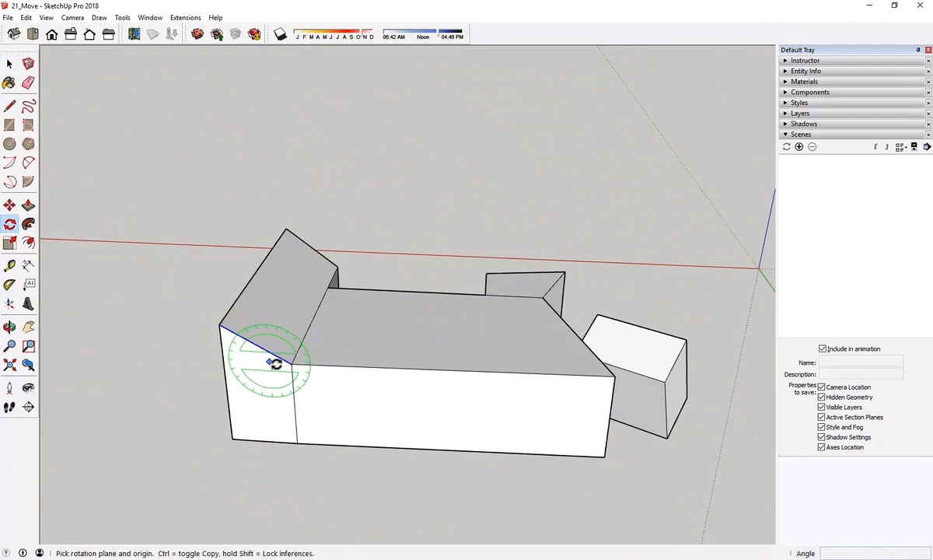
{"action": "key", "text": "Down"}
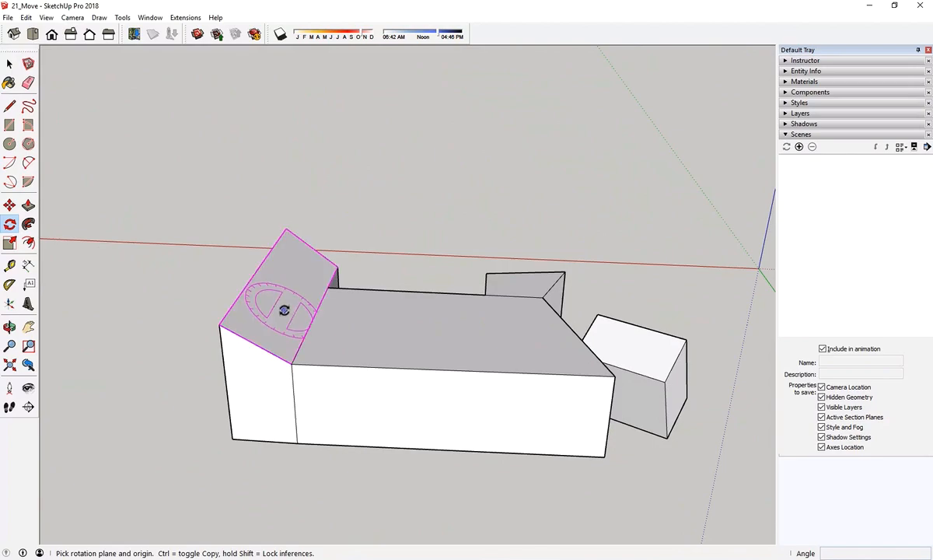
{"action": "key", "text": "Down"}
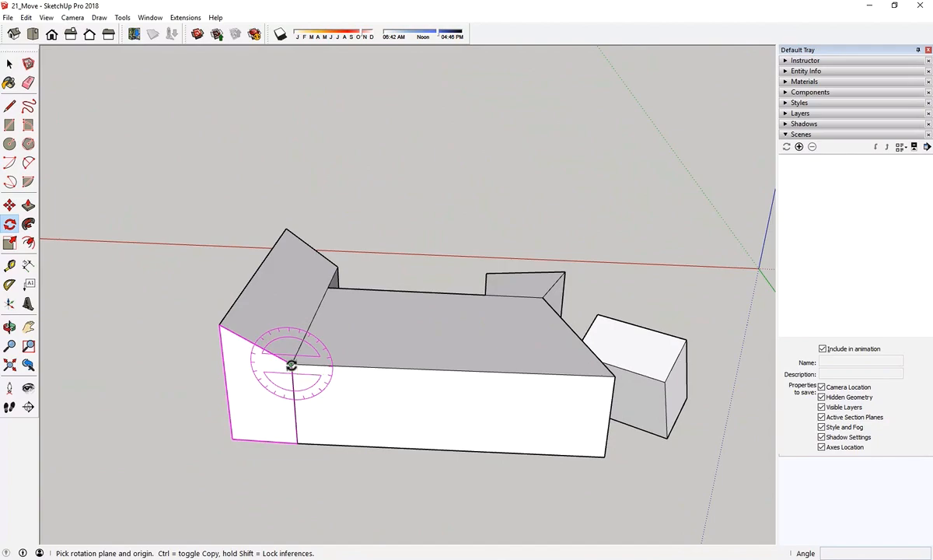
{"action": "left_click", "coordinate": [291, 364]}
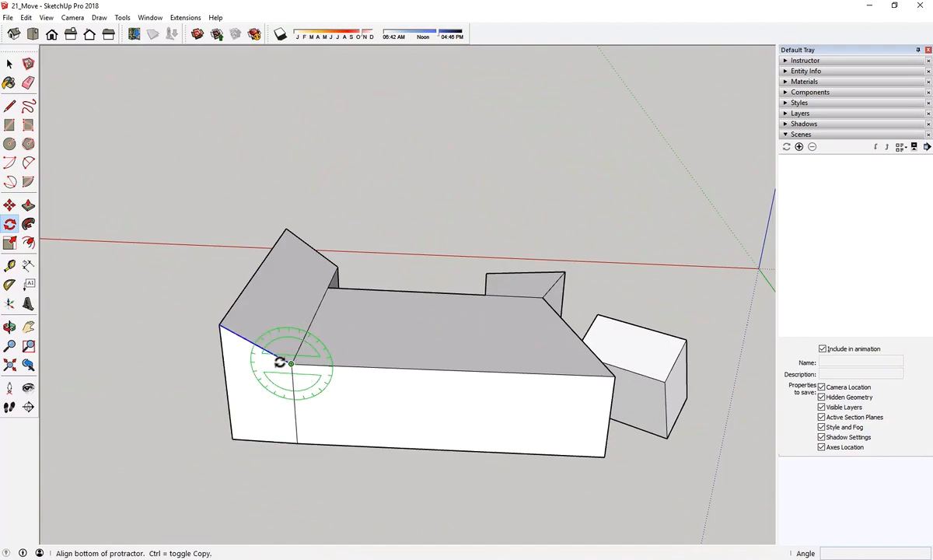
{"action": "left_click", "coordinate": [172, 296]}
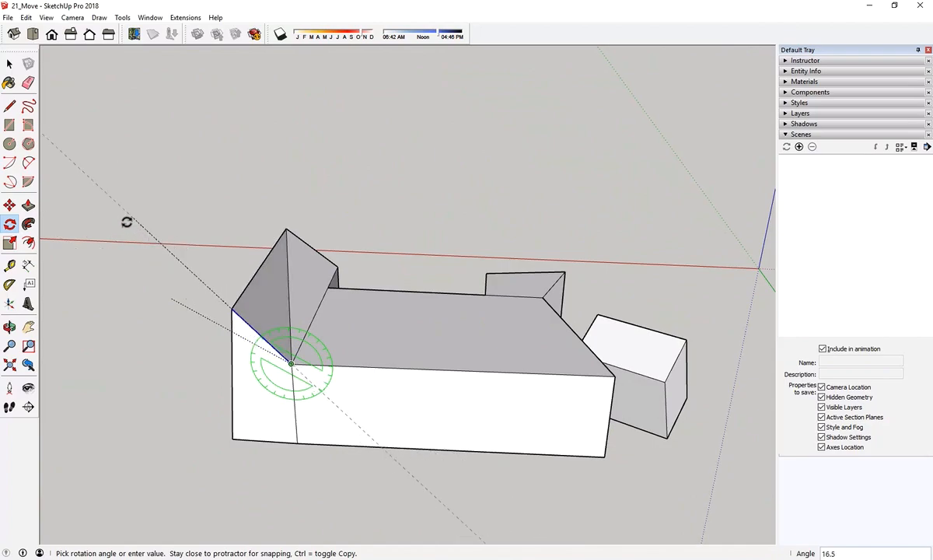
{"action": "middle_click_drag", "start_coordinate": [161, 213], "coordinate": [375, 277]}
{"action": "middle_click_drag", "start_coordinate": [365, 354], "coordinate": [288, 374]}
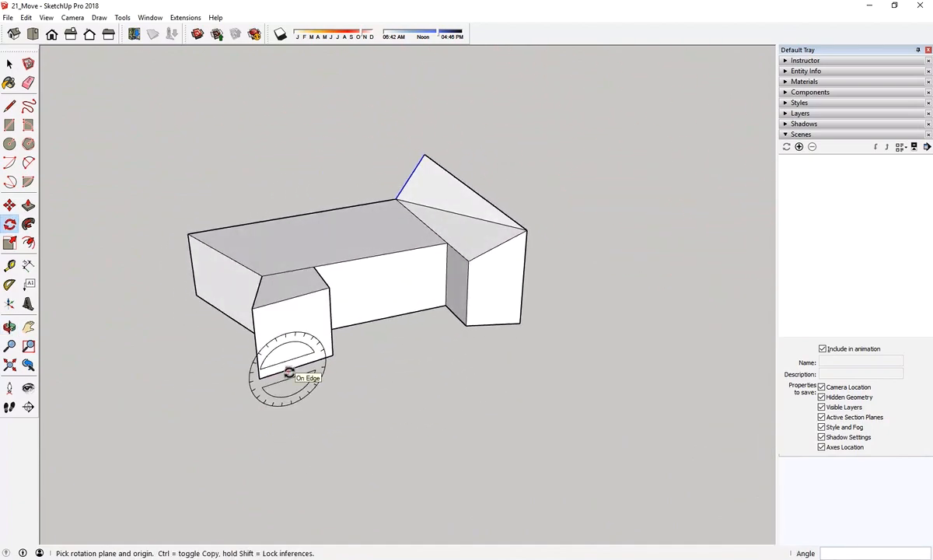